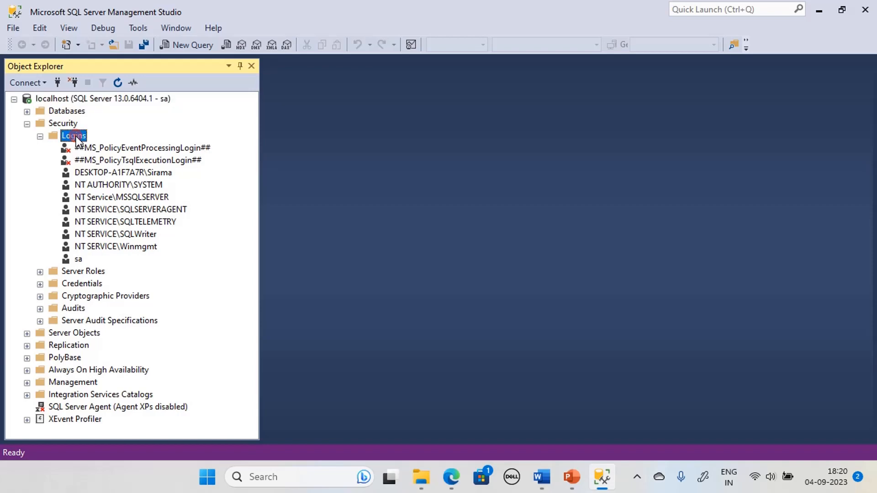
# Start a new login named GuestLogin using SQL Server authentication and enter its password.
pyautogui.click(144, 145)
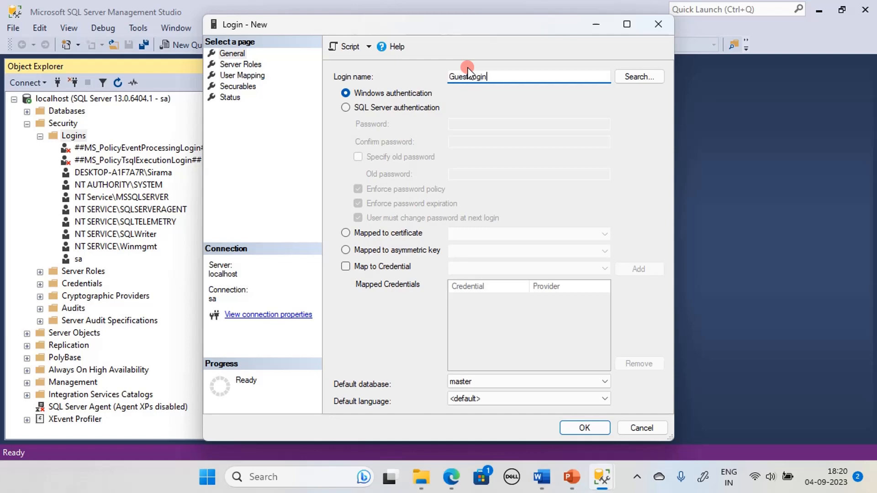
pyautogui.write('GuestLogin')
pyautogui.click(382, 108)
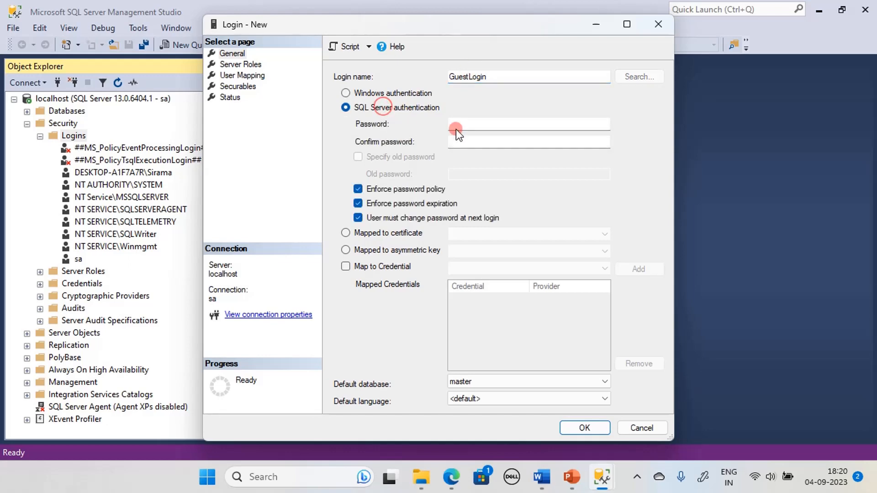
pyautogui.click(495, 122)
pyautogui.write('123')
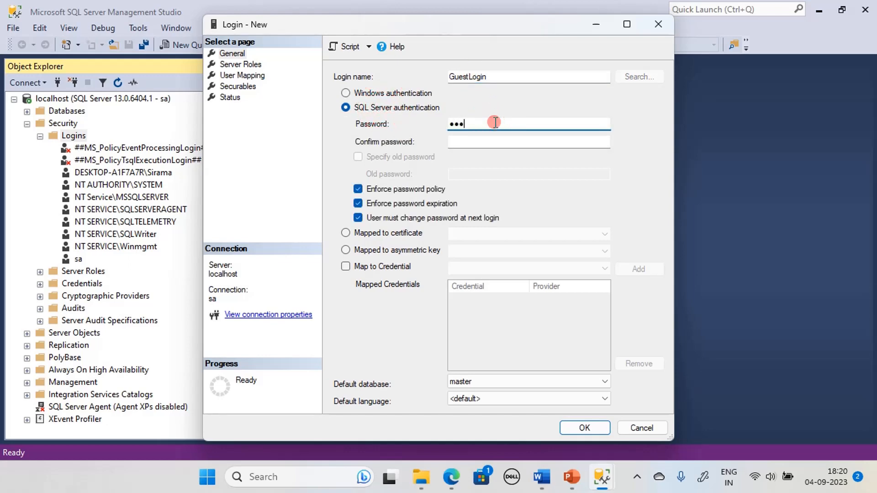
pyautogui.write('456')
# Confirm the password, turn off password policy enforcement, and make pubs the default database.
pyautogui.click(487, 142)
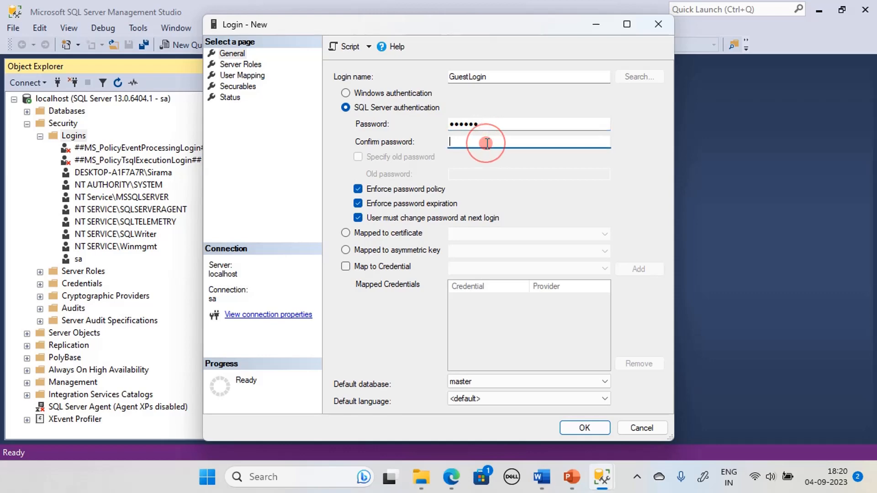
pyautogui.write('123456')
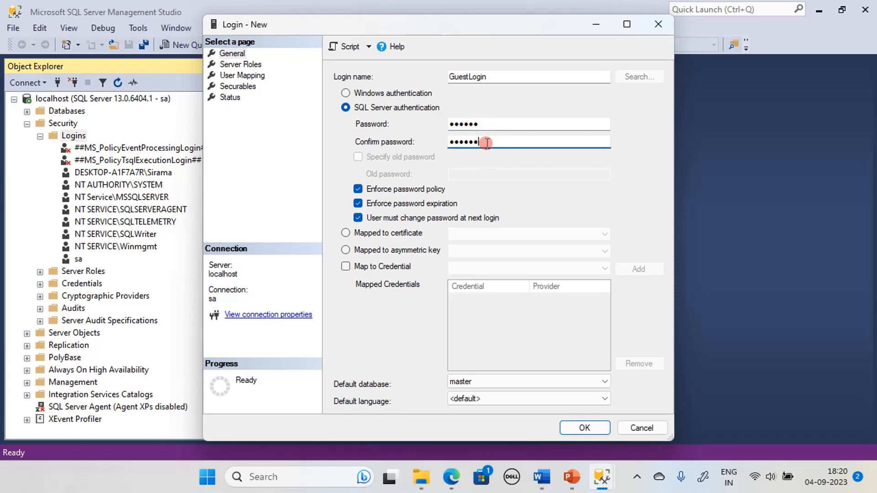
pyautogui.click(358, 189)
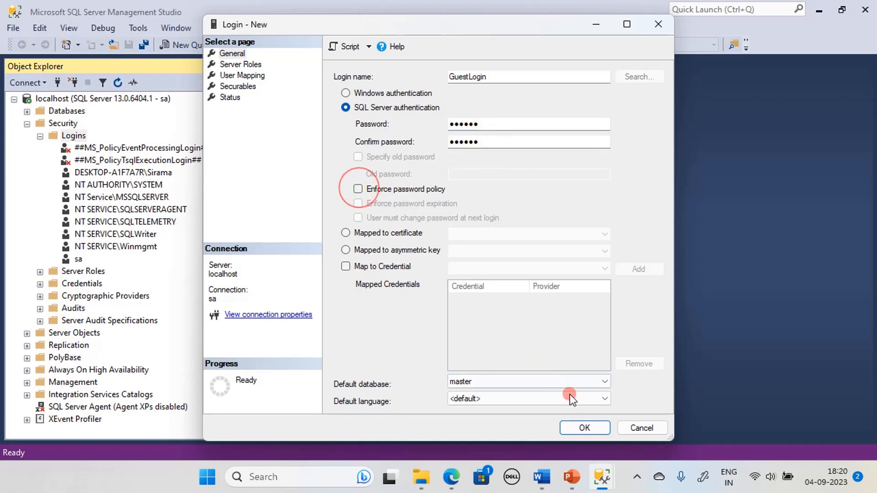
pyautogui.click(603, 382)
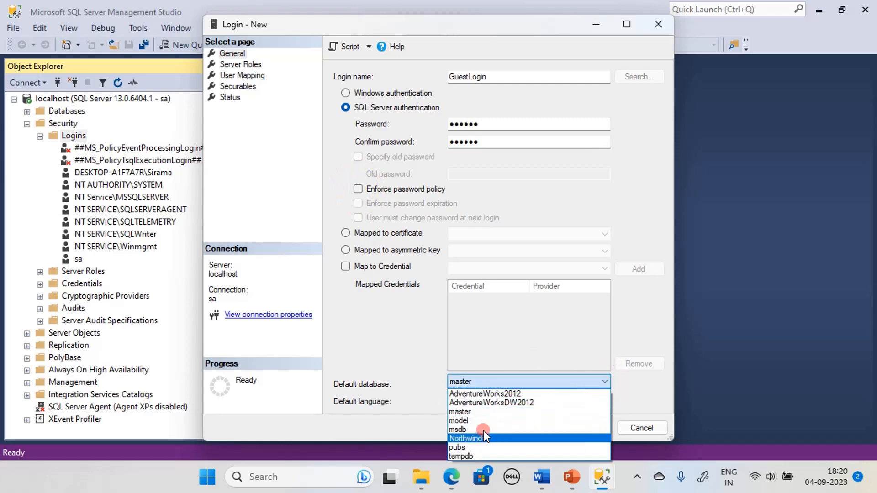
pyautogui.click(469, 447)
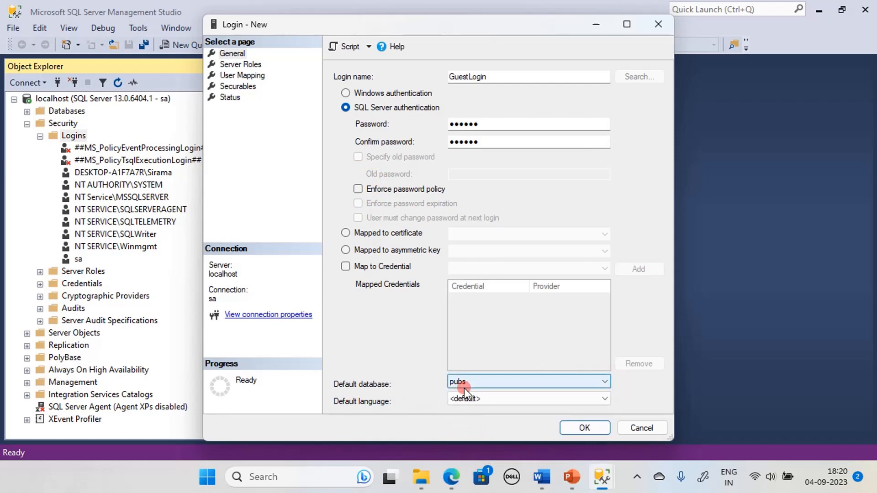
pyautogui.click(254, 64)
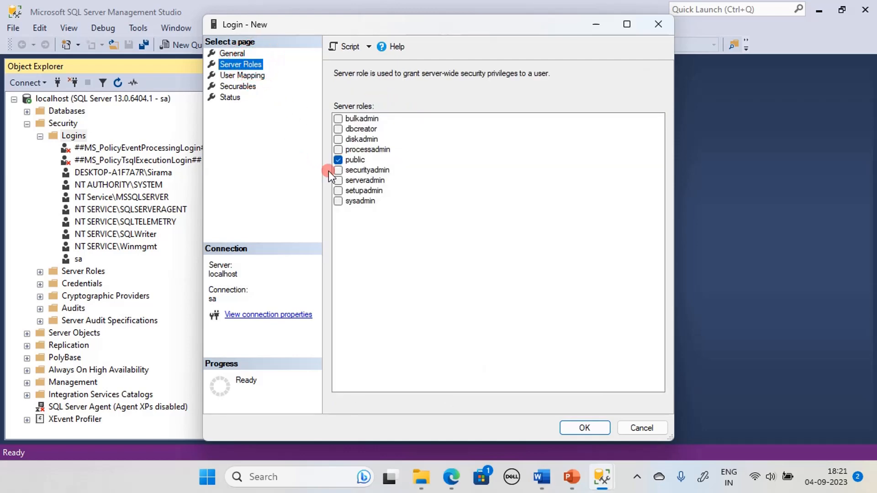
# Map GuestLogin to pubs, renaming the pubs user from GuestLogin to GuestUser.
pyautogui.click(338, 201)
pyautogui.click(247, 76)
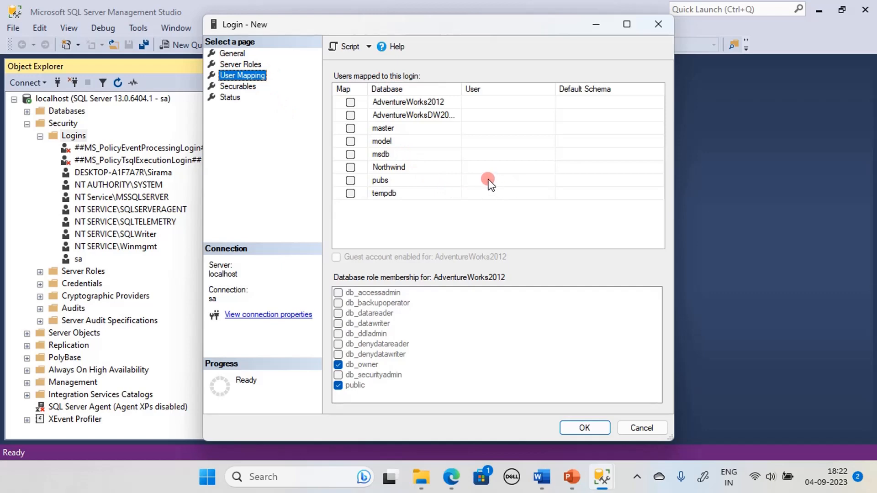
pyautogui.click(350, 181)
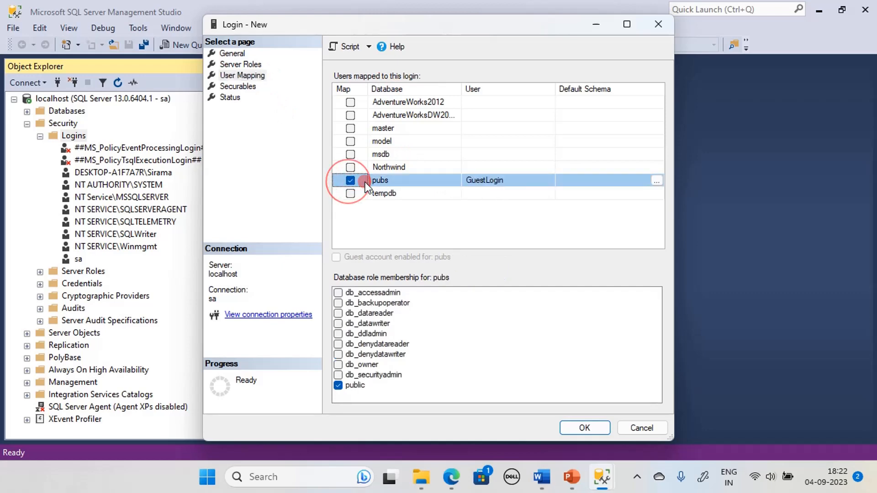
pyautogui.click(511, 180)
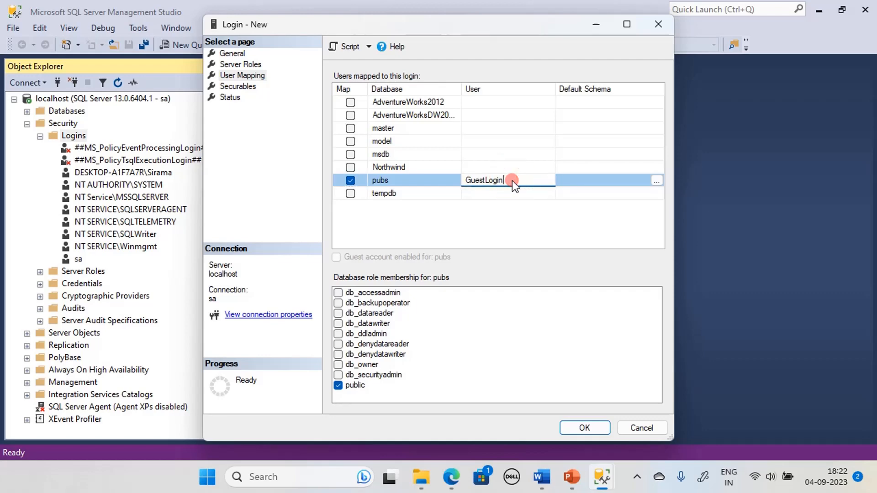
pyautogui.press('BackSpace')
pyautogui.press('BackSpace')
pyautogui.press('BackSpace')
pyautogui.press('BackSpace')
pyautogui.press('BackSpace')
pyautogui.write('User')
pyautogui.click(514, 230)
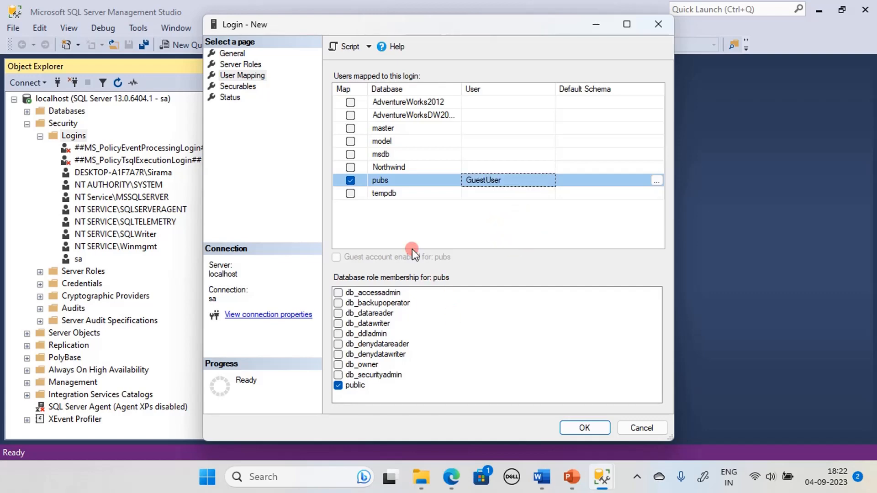
pyautogui.click(230, 97)
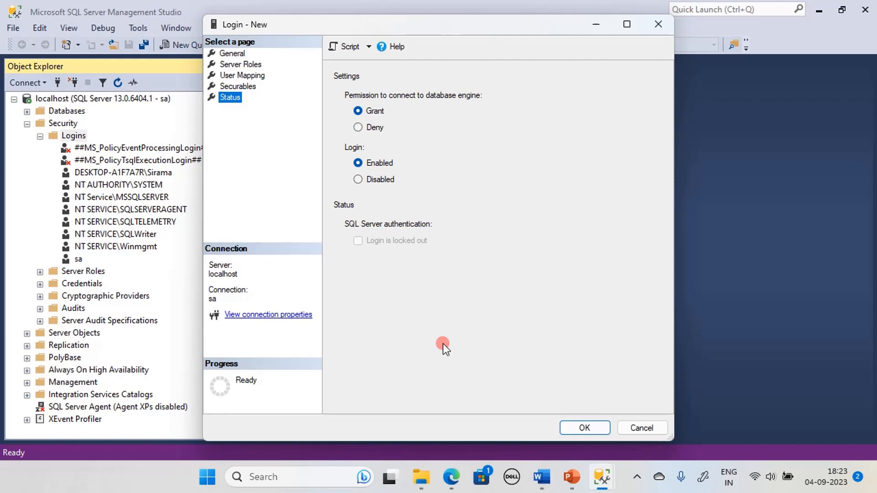
# Save the new GuestLogin login and fold up the server Security folder.
pyautogui.click(584, 428)
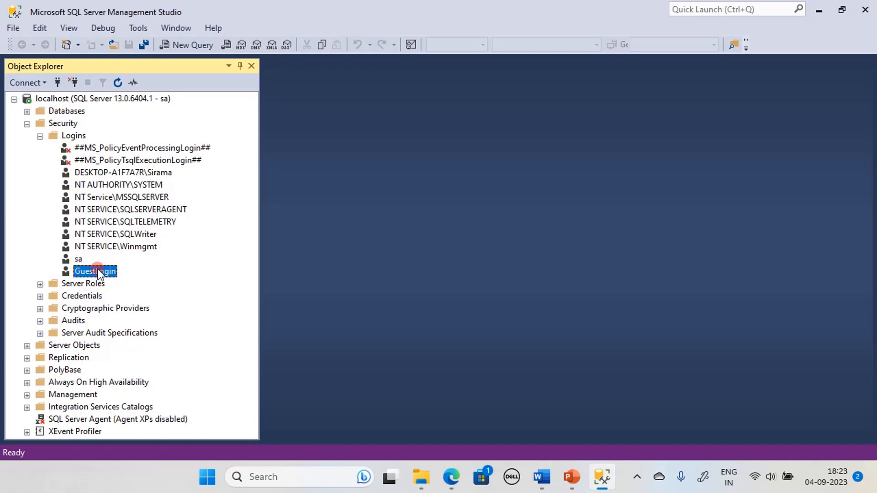
pyautogui.click(40, 137)
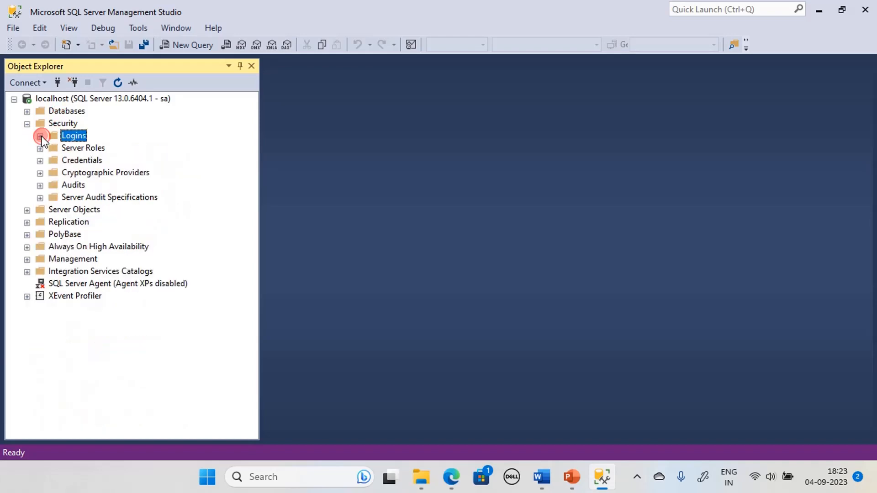
pyautogui.click(28, 123)
pyautogui.click(160, 100)
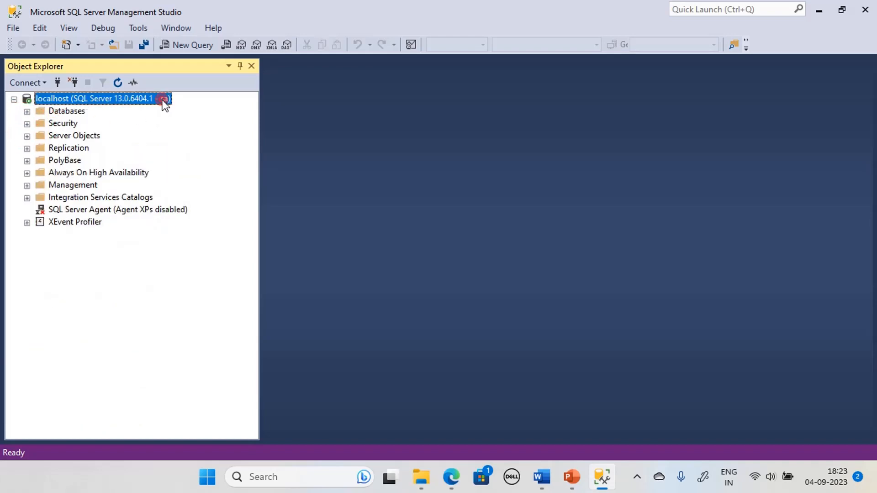
# Locate GuestUser under pubs > Security > Users.
pyautogui.click(27, 111)
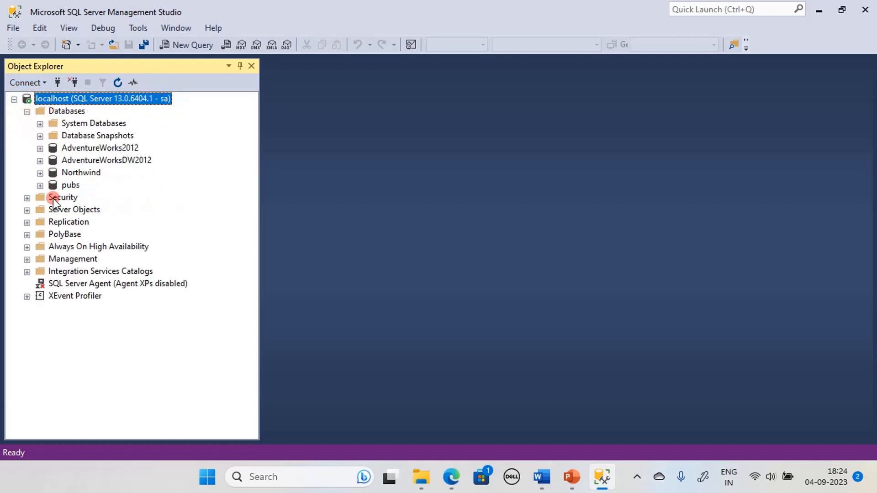
pyautogui.click(40, 186)
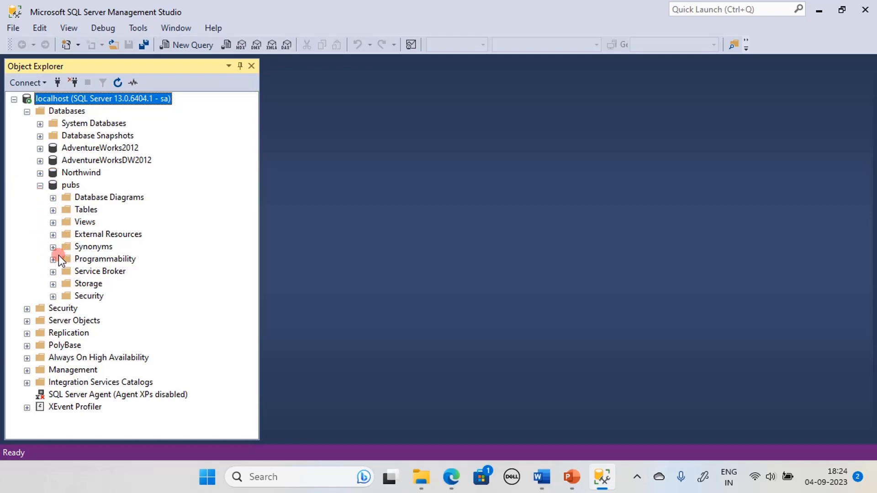
pyautogui.click(53, 296)
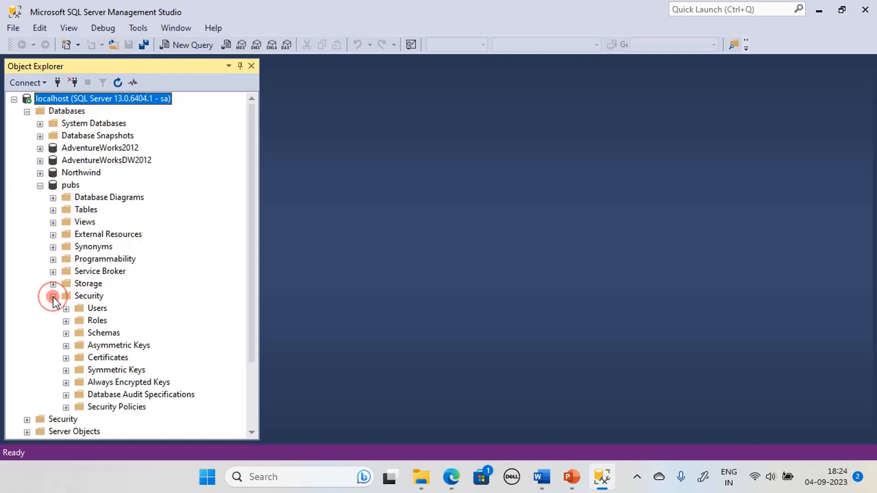
pyautogui.click(67, 309)
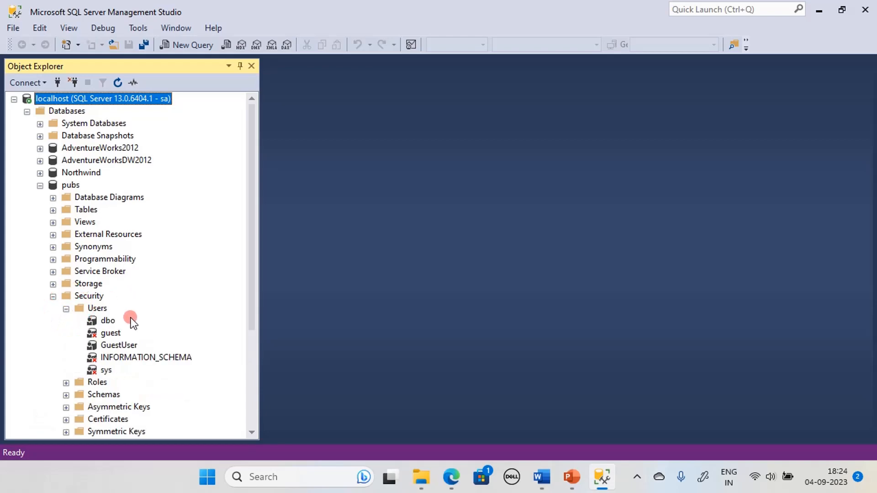
pyautogui.click(119, 348)
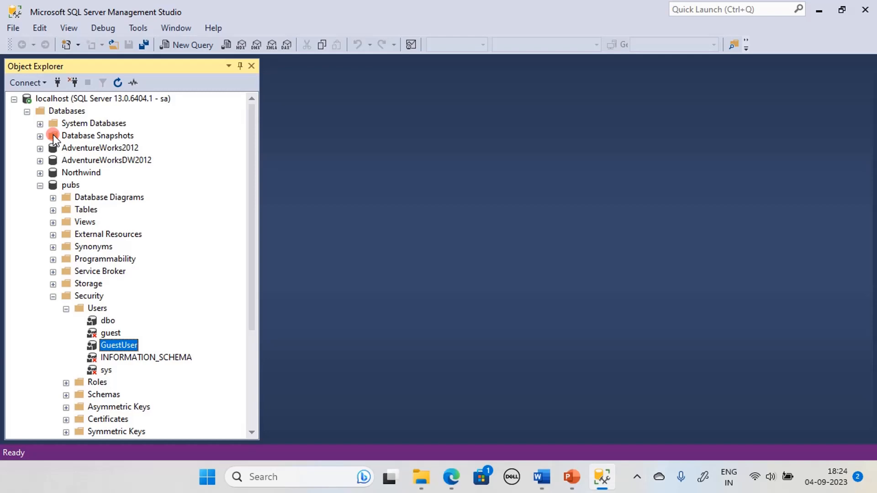
pyautogui.scroll(-4, 53, 190)
# Locate GuestLogin in the server's Security > Logins list alongside GuestUser in pubs.
pyautogui.click(27, 333)
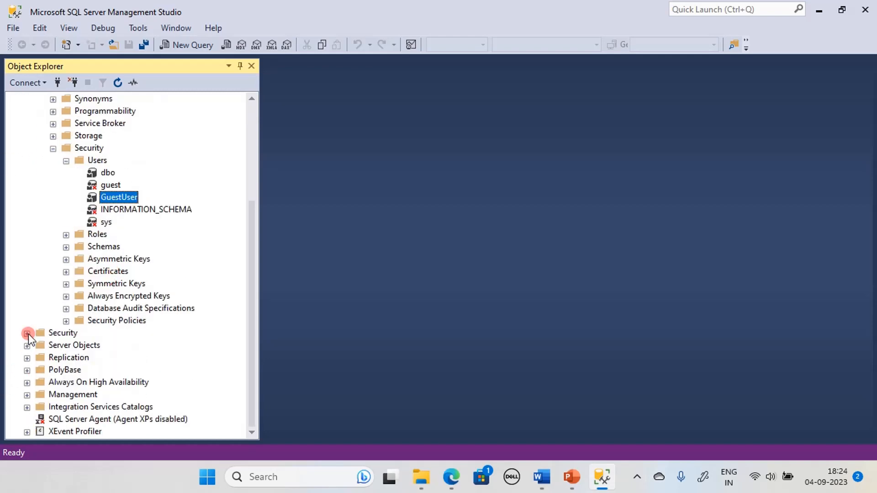
pyautogui.click(40, 345)
pyautogui.scroll(-2, 126, 367)
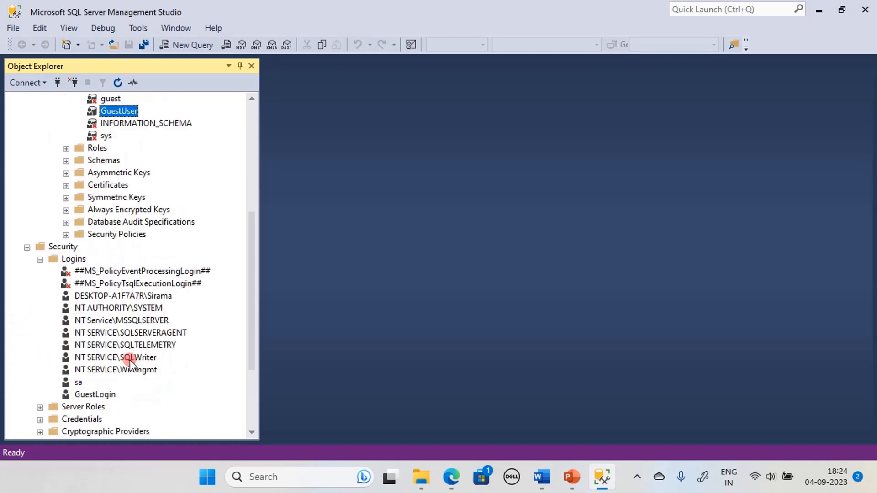
pyautogui.scroll(2, 172, 363)
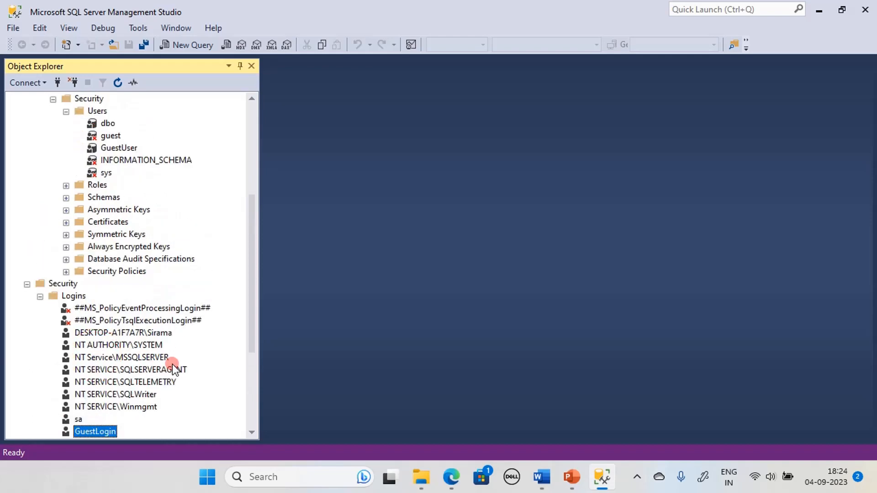
pyautogui.click(118, 147)
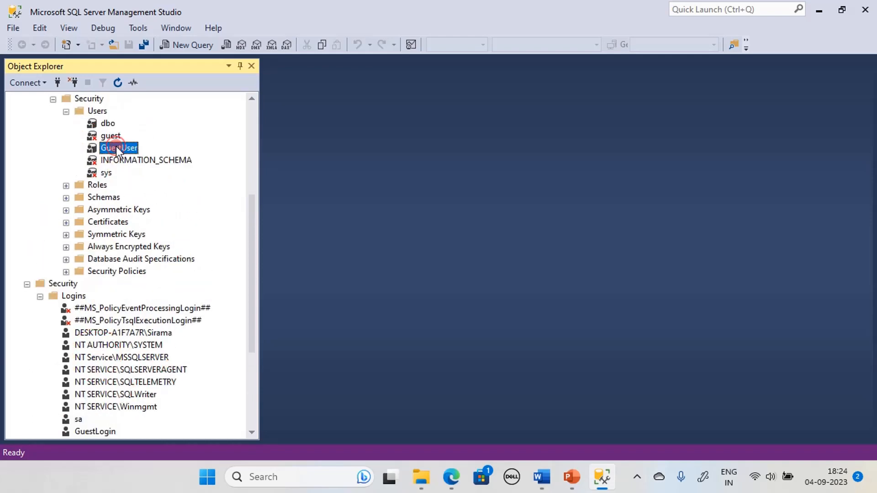
pyautogui.scroll(4, 116, 150)
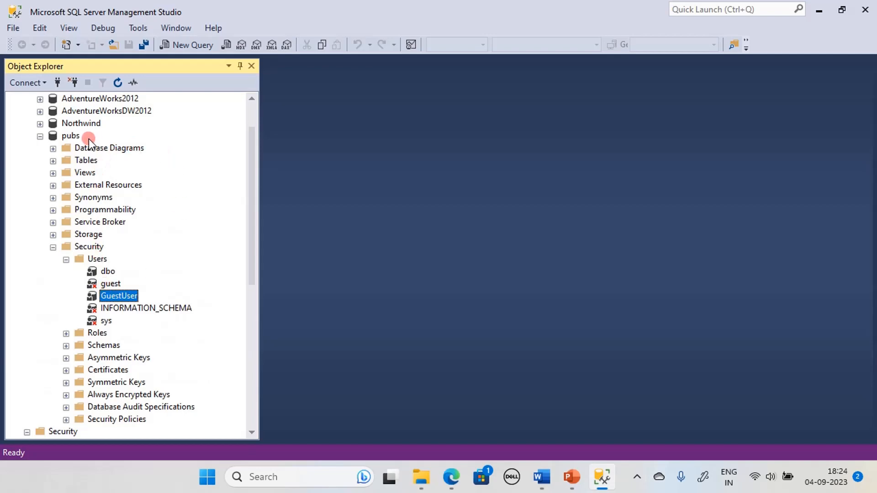
pyautogui.scroll(-6, 144, 221)
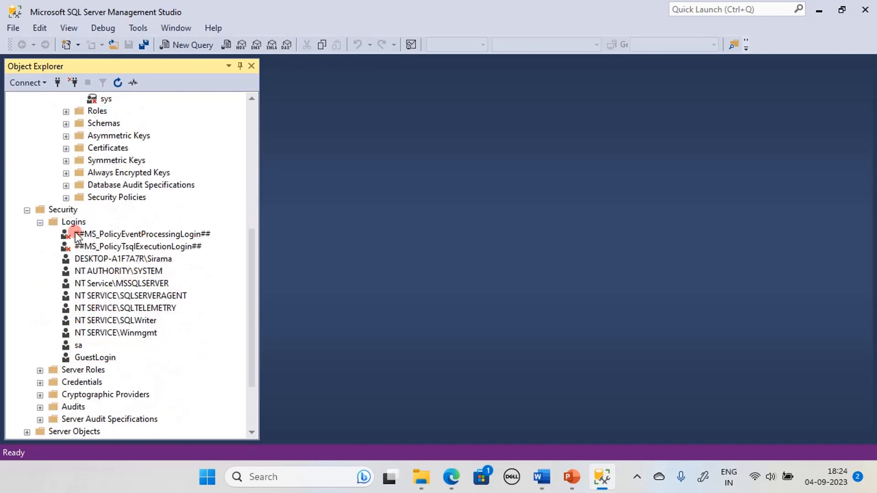
pyautogui.click(93, 356)
pyautogui.scroll(5, 130, 335)
pyautogui.scroll(-3, 131, 335)
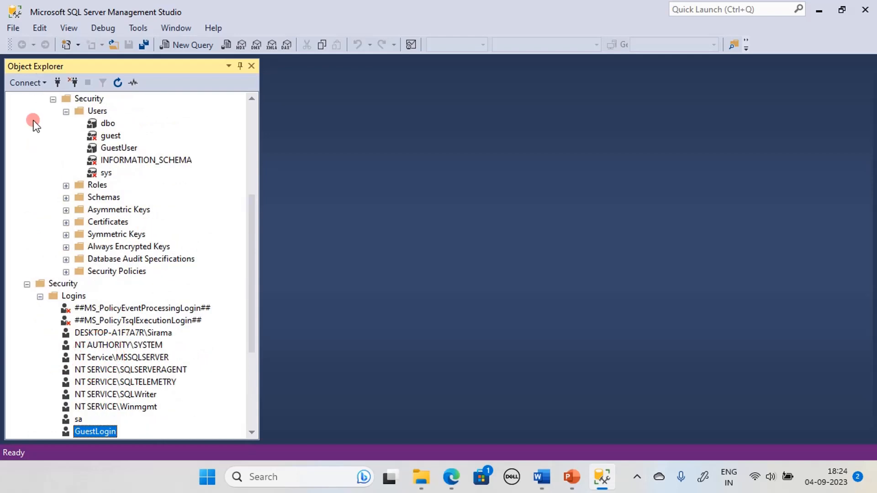
pyautogui.scroll(5, 99, 207)
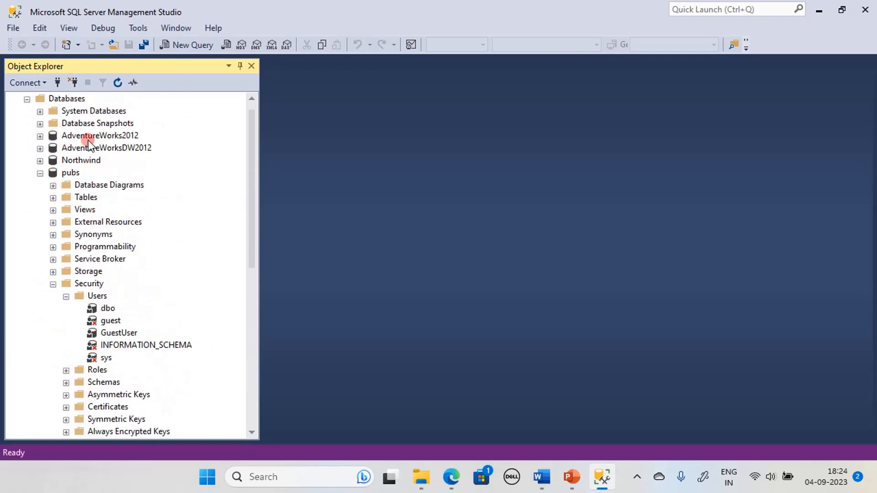
pyautogui.scroll(-8, 110, 329)
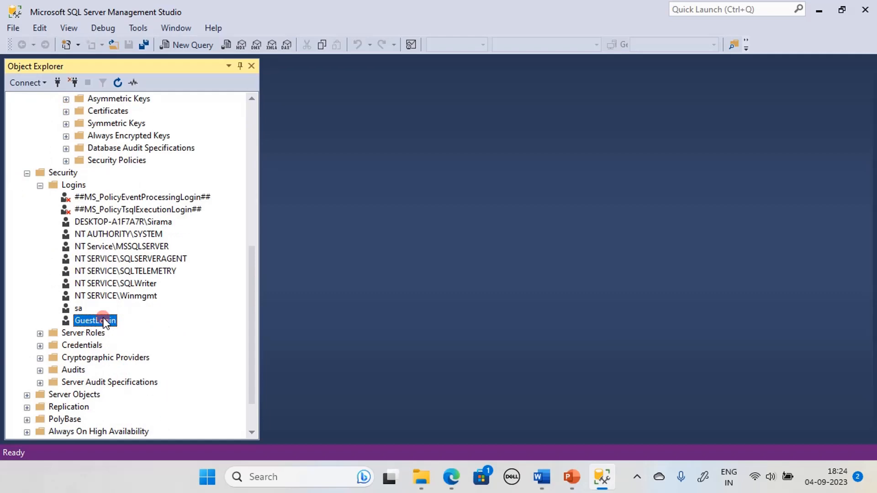
# Collapse the server Logins folder and the pubs Security folder.
pyautogui.click(36, 183)
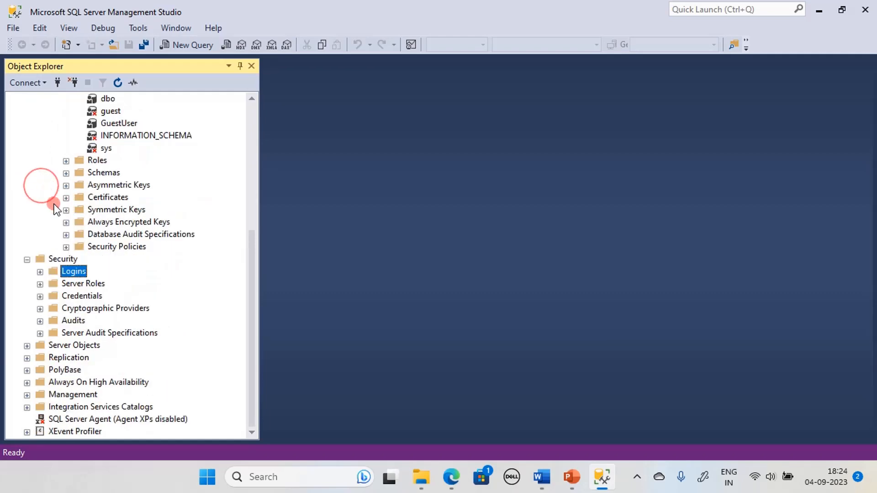
pyautogui.click(58, 272)
pyautogui.click(110, 124)
pyautogui.scroll(4, 168, 256)
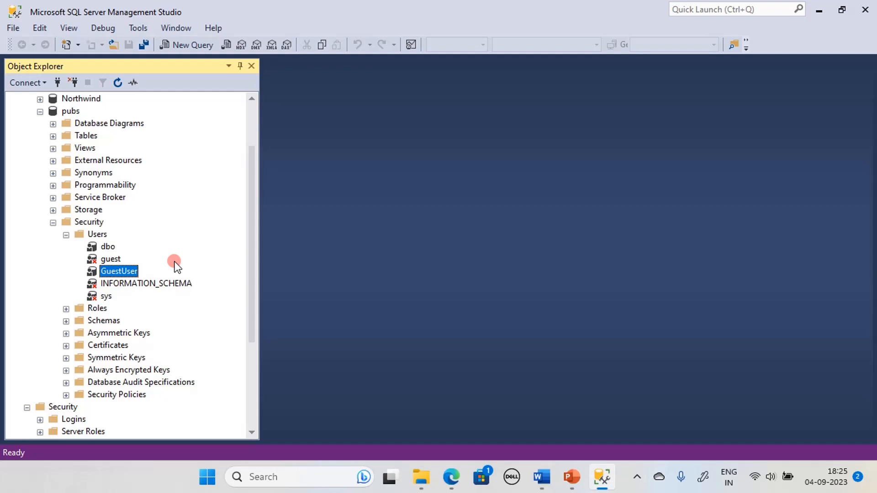
pyautogui.click(53, 223)
pyautogui.scroll(2, 53, 222)
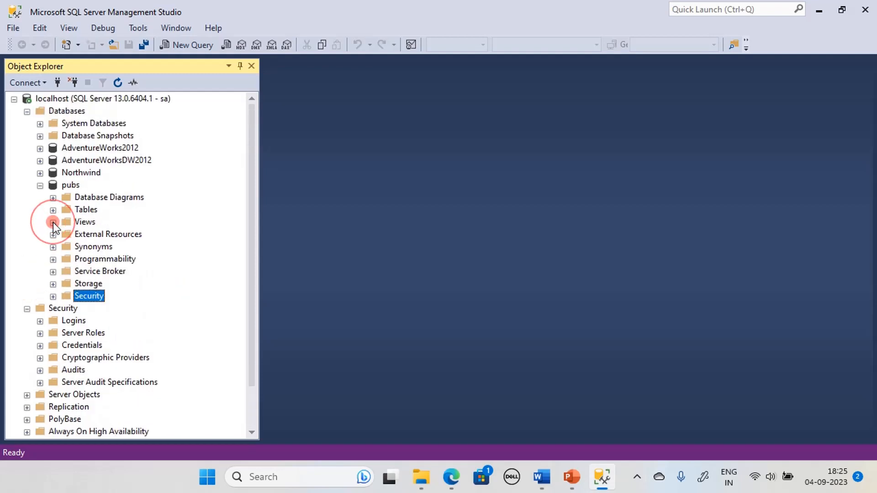
# Disconnect the sa session from the localhost server.
pyautogui.click(27, 111)
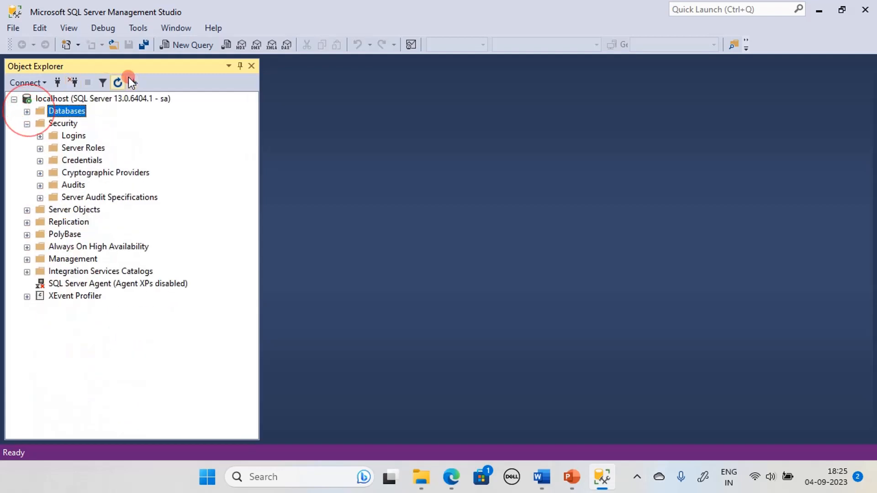
pyautogui.click(45, 83)
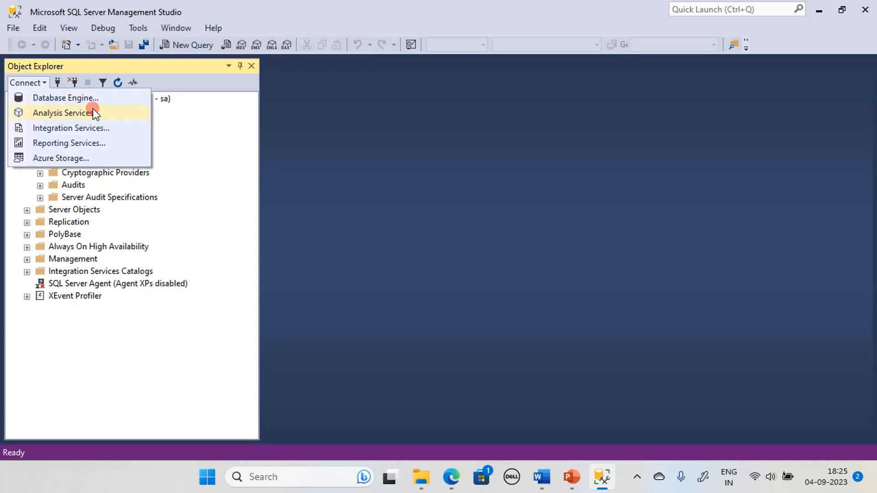
pyautogui.click(204, 150)
pyautogui.rightClick(147, 98)
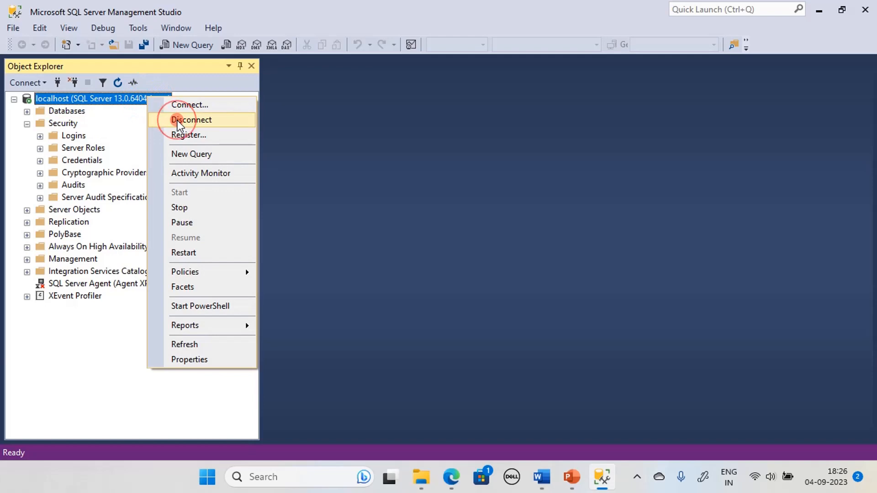
pyautogui.click(177, 121)
pyautogui.click(46, 83)
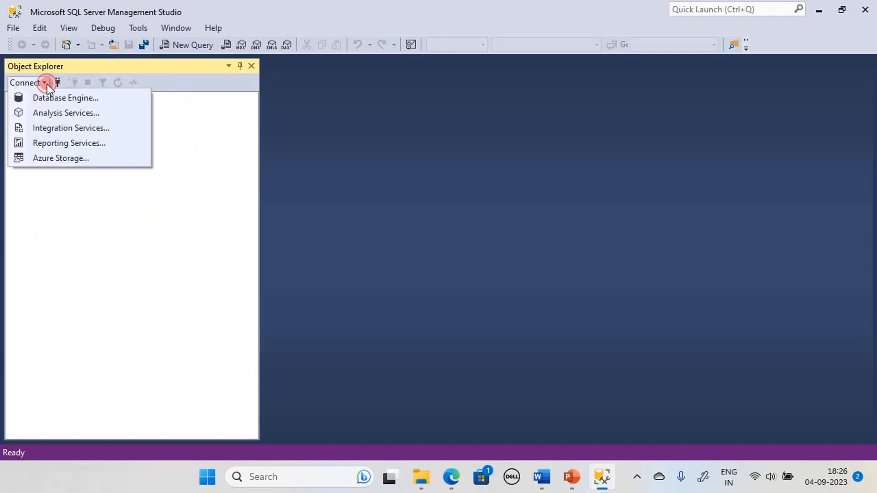
# Connect to the localhost Database Engine as SQL login GuestLogin with its password.
pyautogui.click(52, 98)
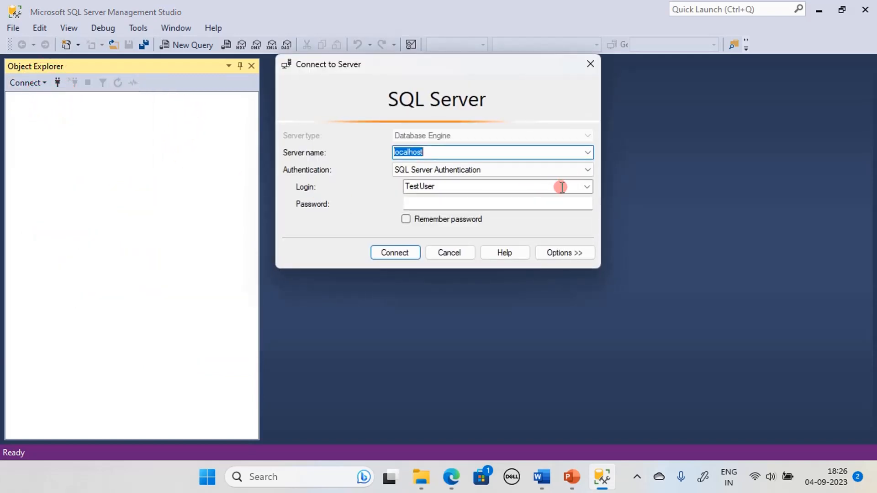
pyautogui.doubleClick(452, 186)
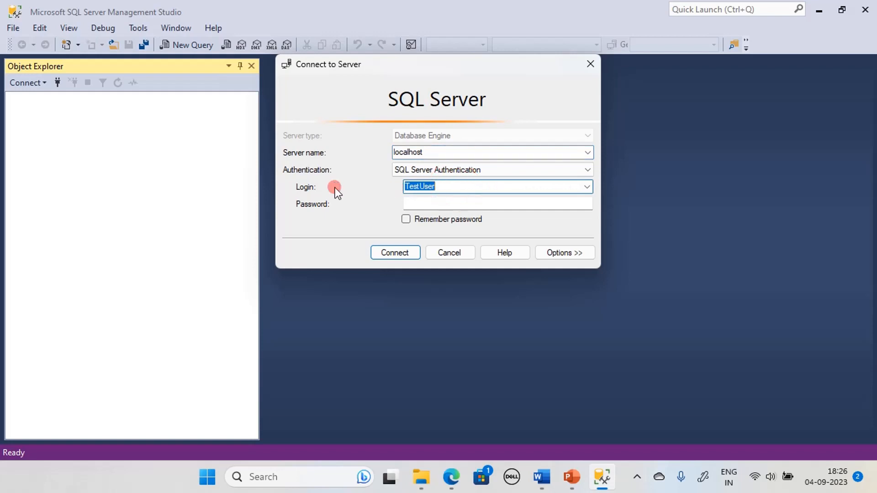
pyautogui.press('BackSpace')
pyautogui.write('GuestLogin')
pyautogui.click(455, 205)
pyautogui.write('*****')
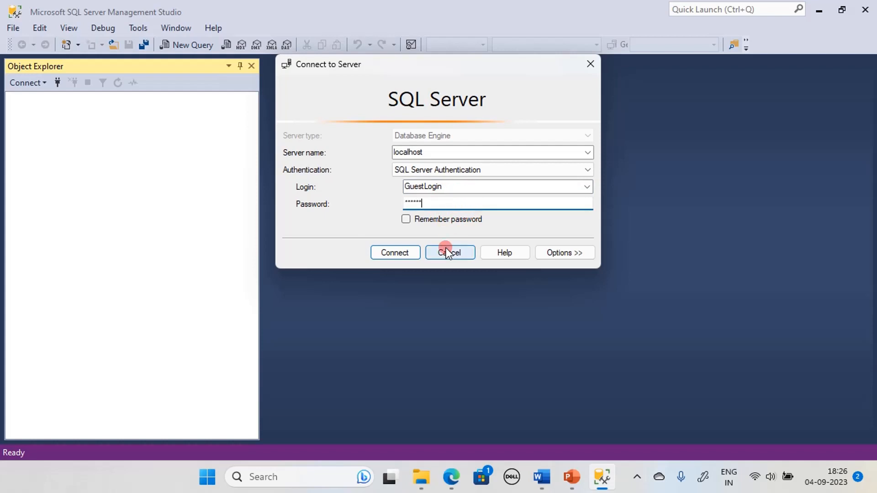
pyautogui.click(397, 254)
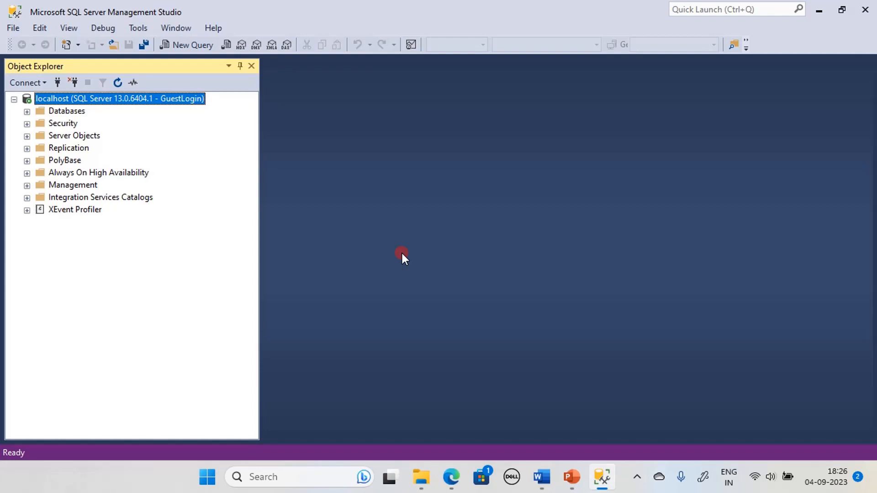
# As GuestLogin, browse pubs and its tables, then try opening Northwind to trigger the access error.
pyautogui.click(27, 111)
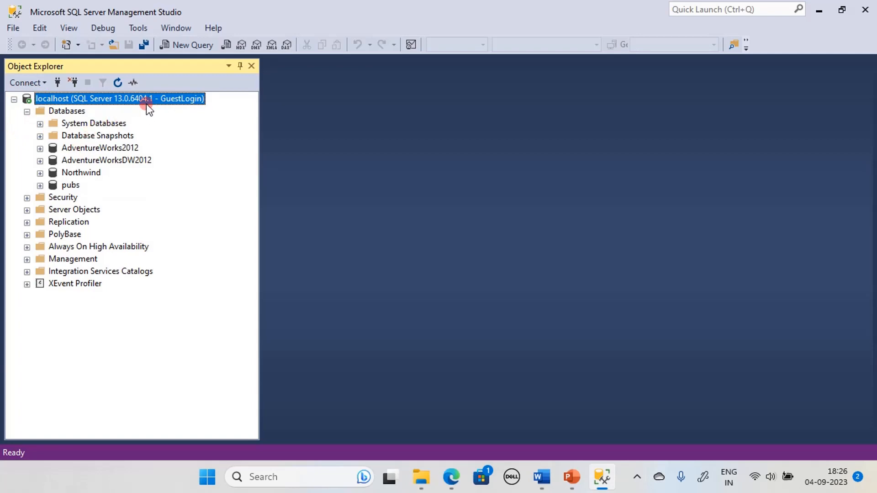
pyautogui.click(40, 185)
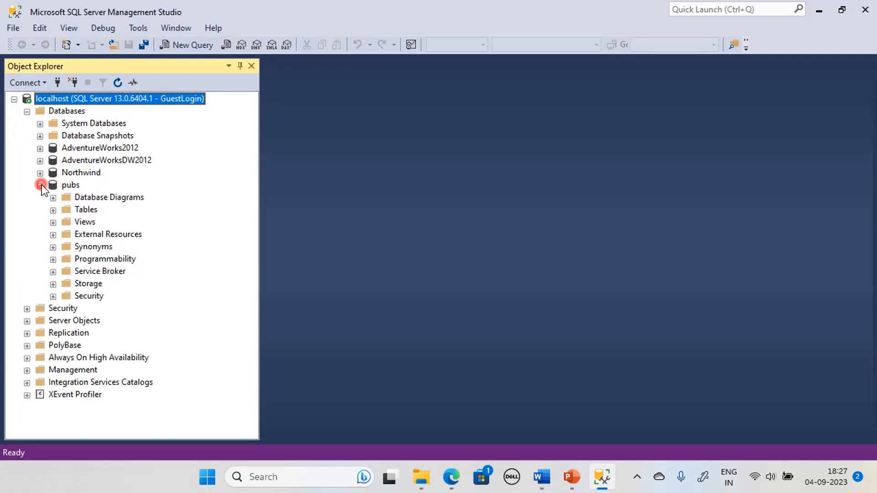
pyautogui.click(53, 210)
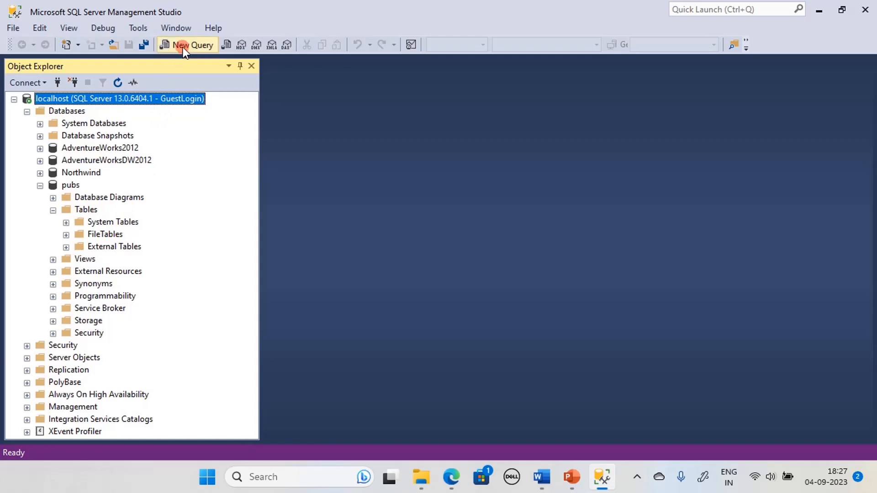
pyautogui.click(40, 185)
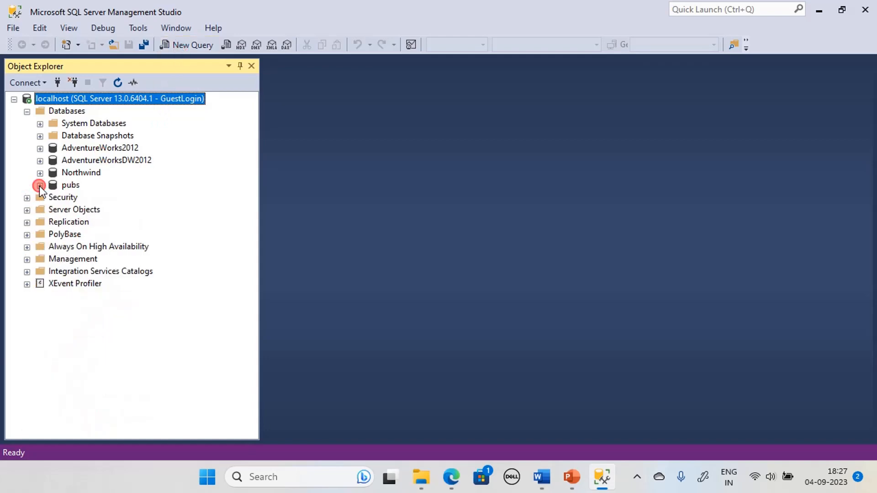
pyautogui.click(40, 173)
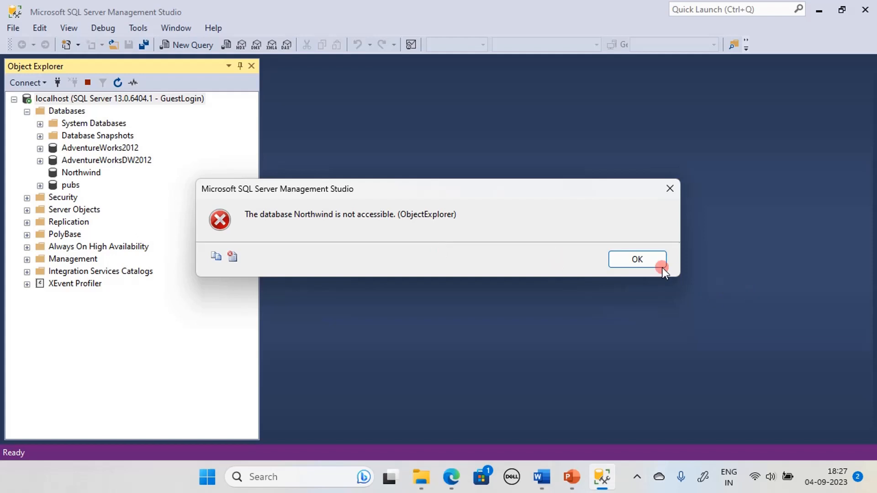
# Dismiss the Northwind error, then expand and fold back pubs and its Tables node.
pyautogui.click(631, 254)
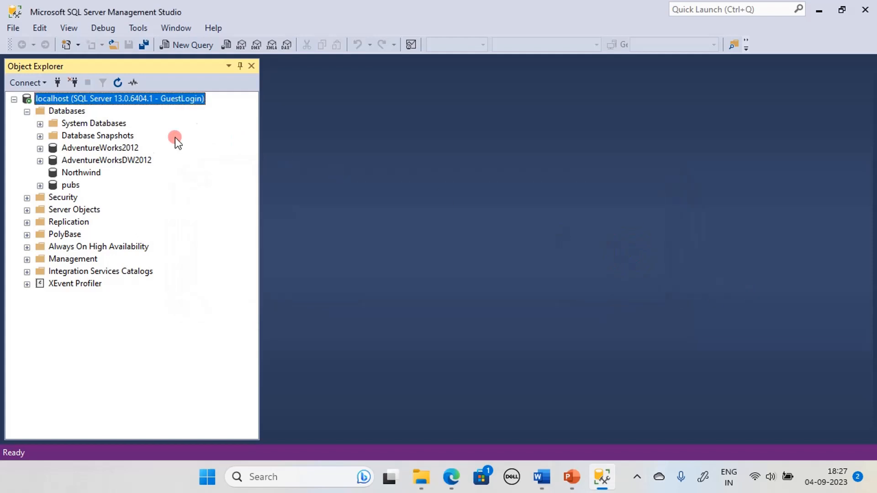
pyautogui.click(41, 185)
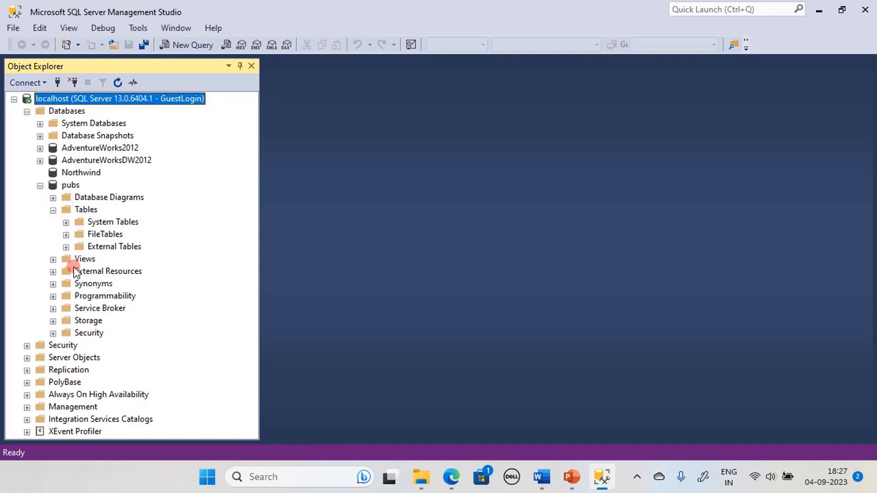
pyautogui.click(53, 210)
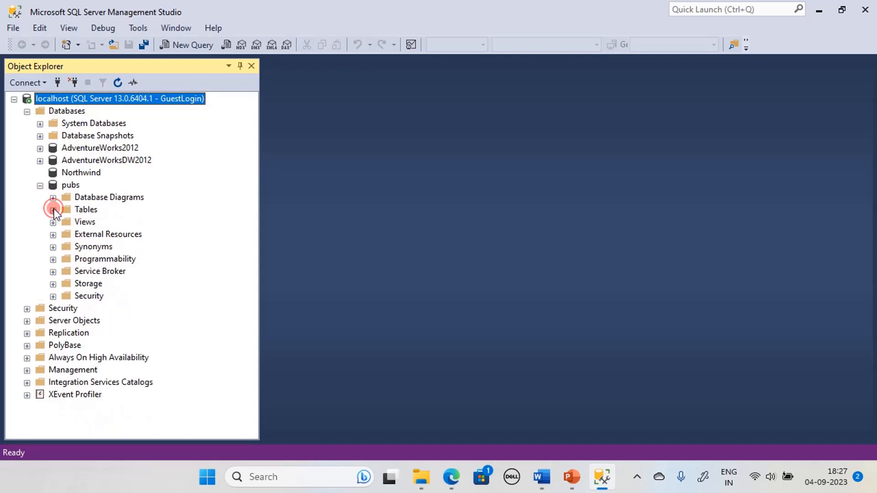
pyautogui.click(40, 186)
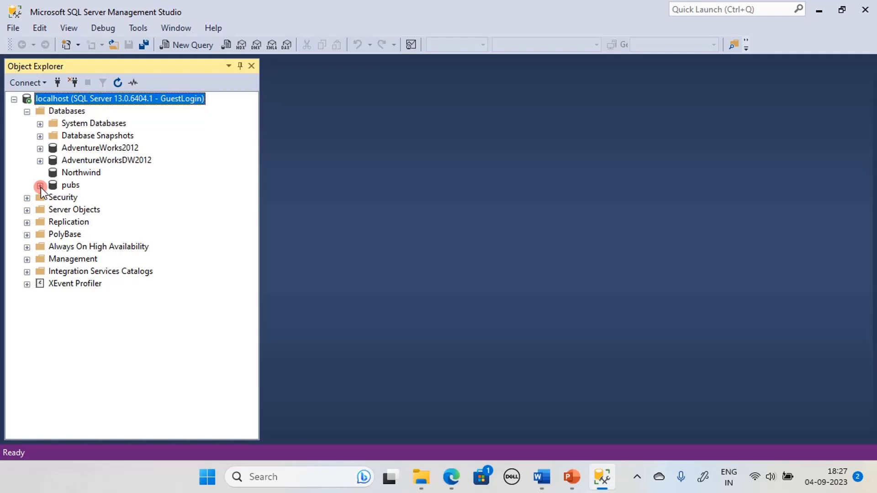
# Disconnect the GuestLogin session and advance the slideshow to the Thank You slide.
pyautogui.rightClick(138, 106)
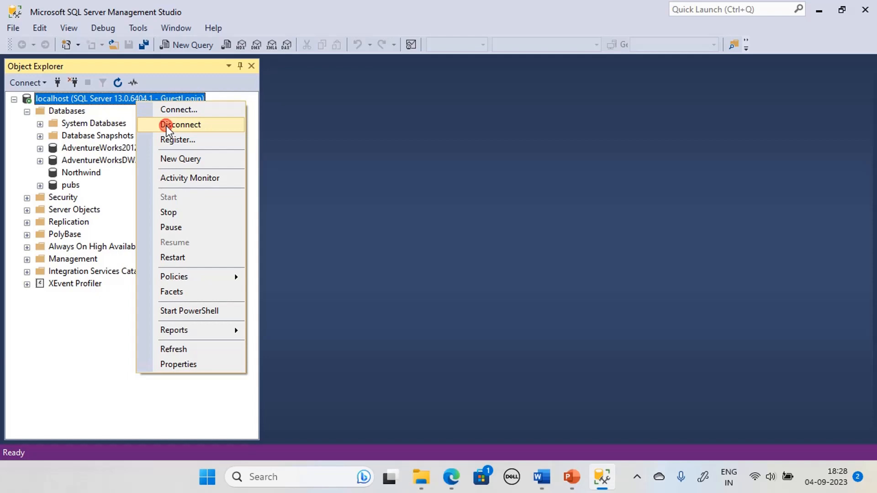
pyautogui.click(168, 126)
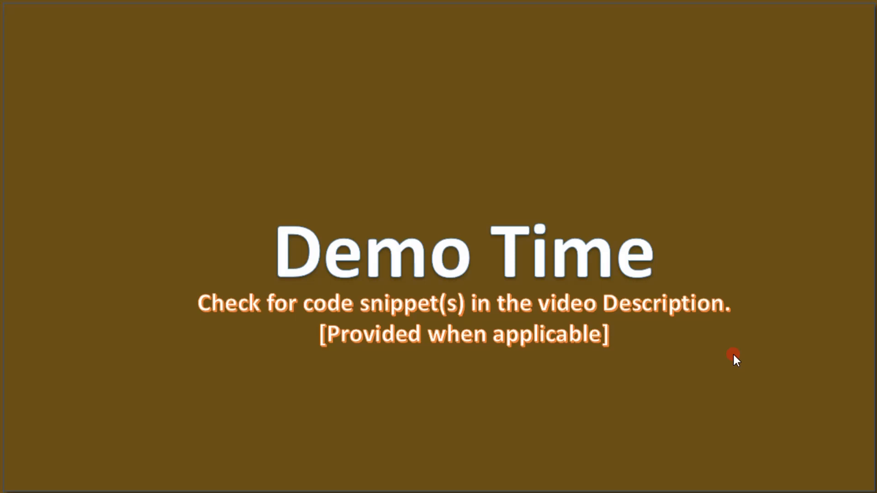
pyautogui.click(733, 354)
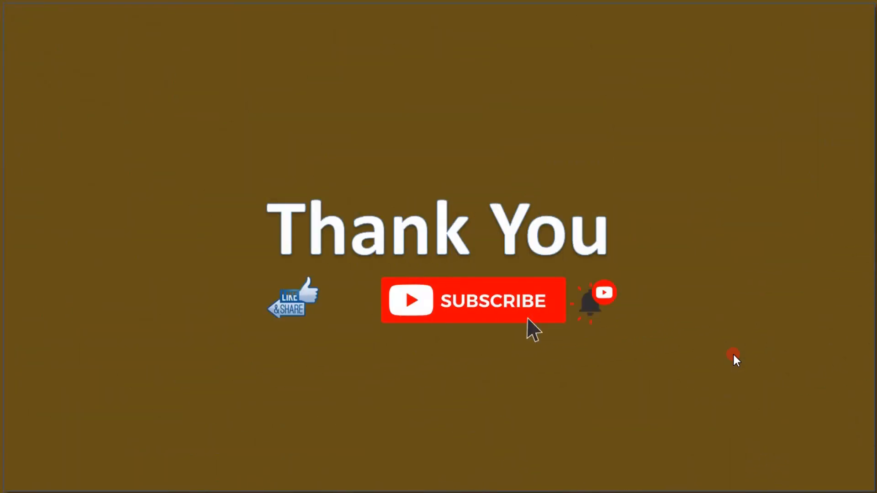